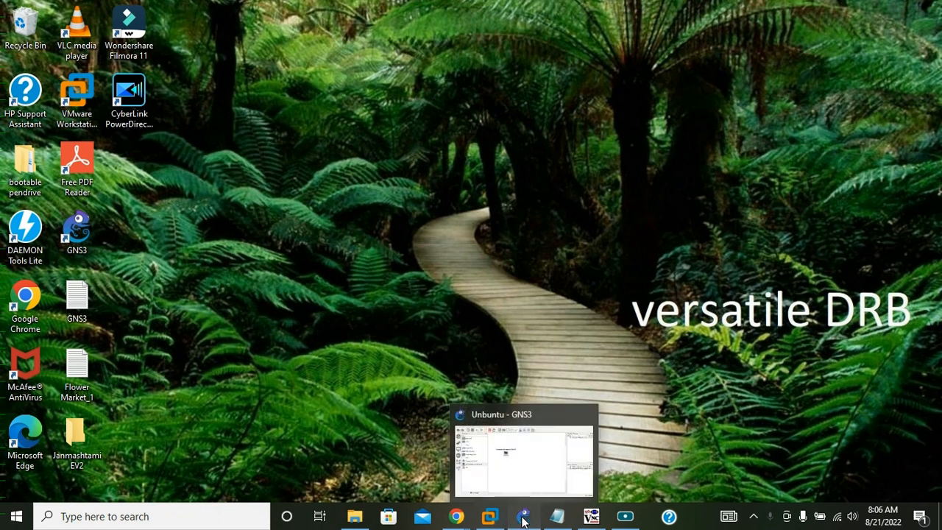
Switch to the GNS3 project and view the available actions for the Ubuntu desktop guest node.
click(523, 520)
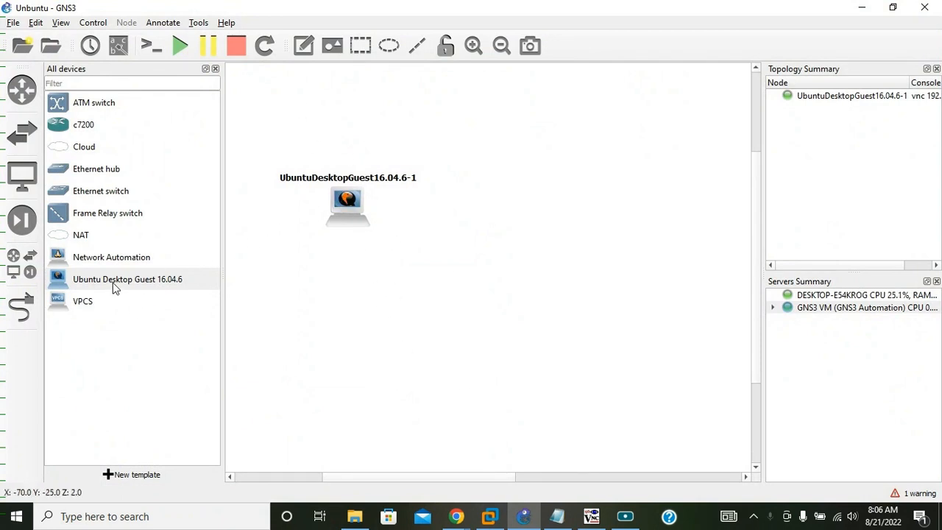
right_click(349, 199)
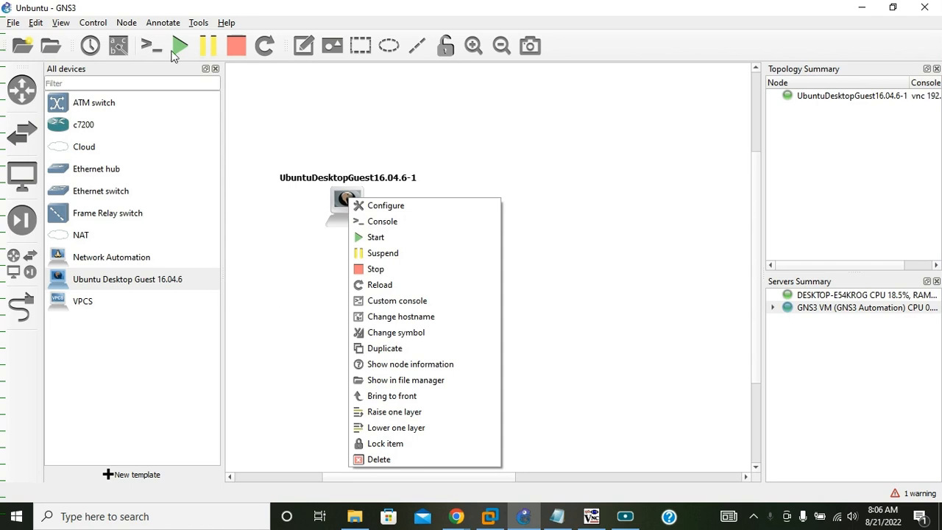
click(375, 162)
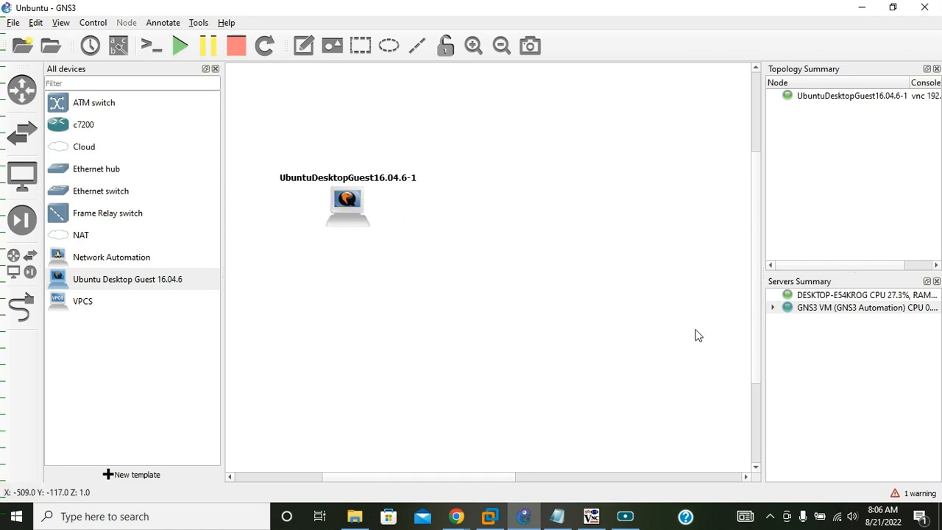
Switch to the Ubuntu guest's TightVNC Viewer session and open a terminal from its desktop.
click(590, 516)
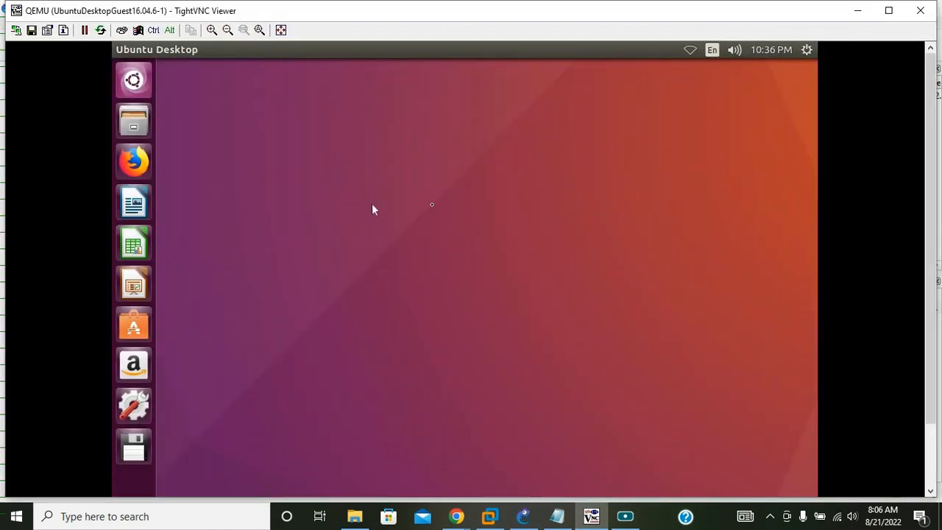
right_click(355, 150)
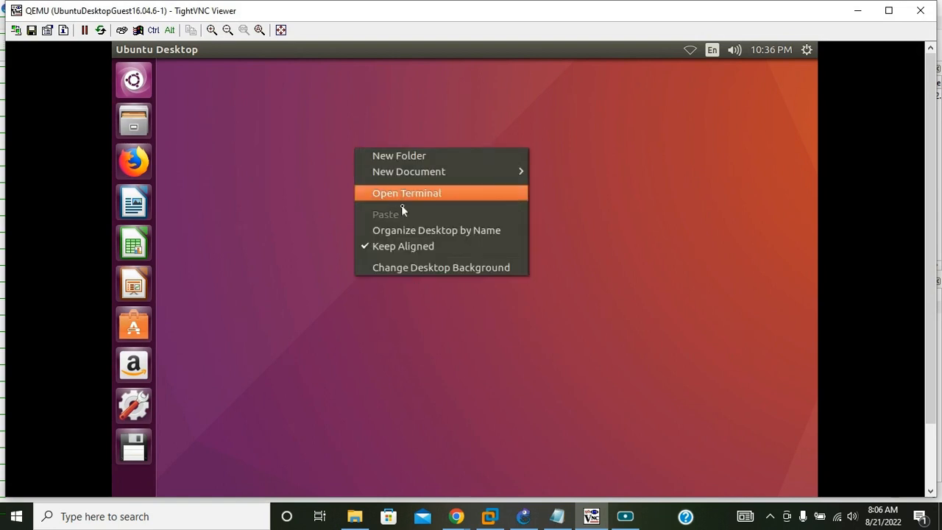
click(415, 195)
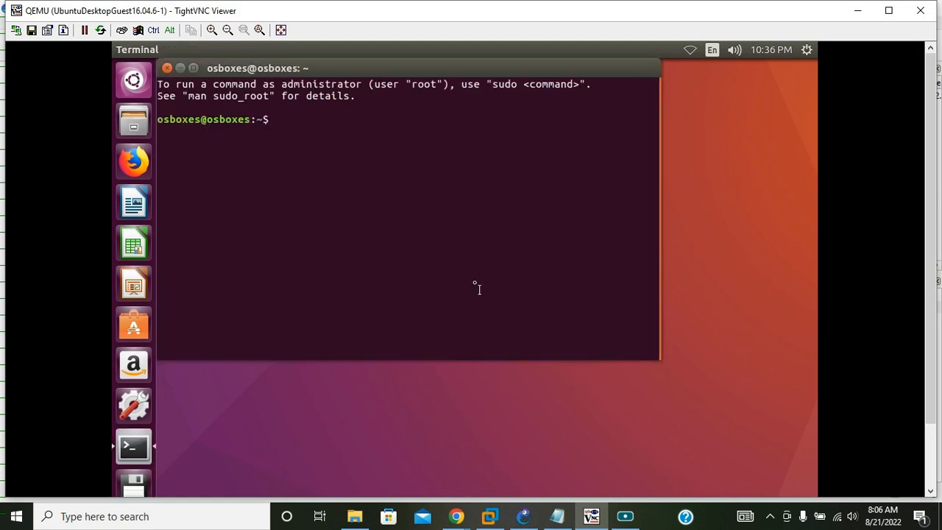
Run ifconfig in the terminal and examine the ens3 interface details for an IP address.
text(ifc)
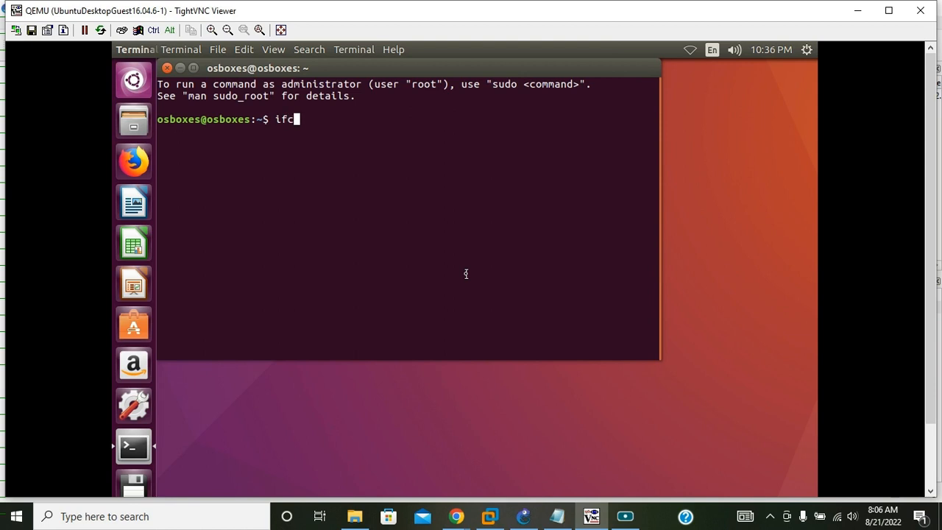
key(BackSpace)
key(BackSpace)
key(BackSpace)
text(ifconfig)
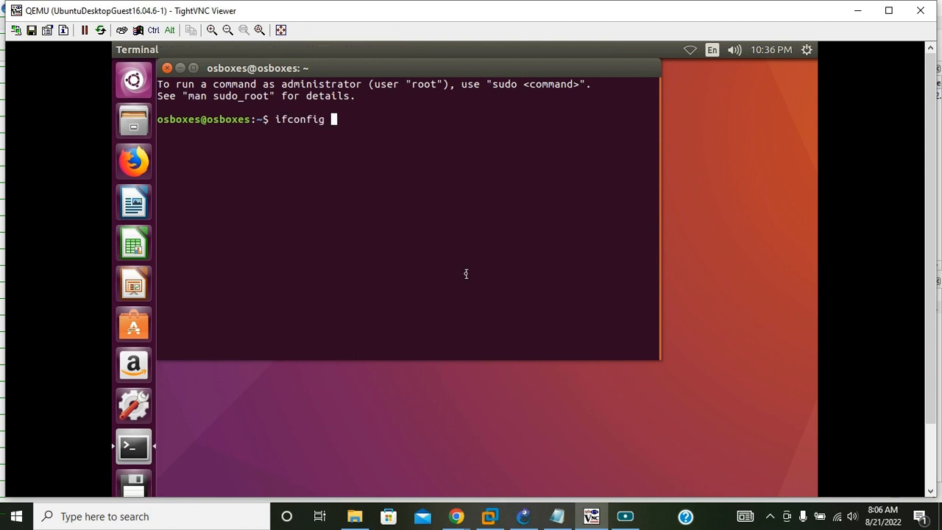
key(Return)
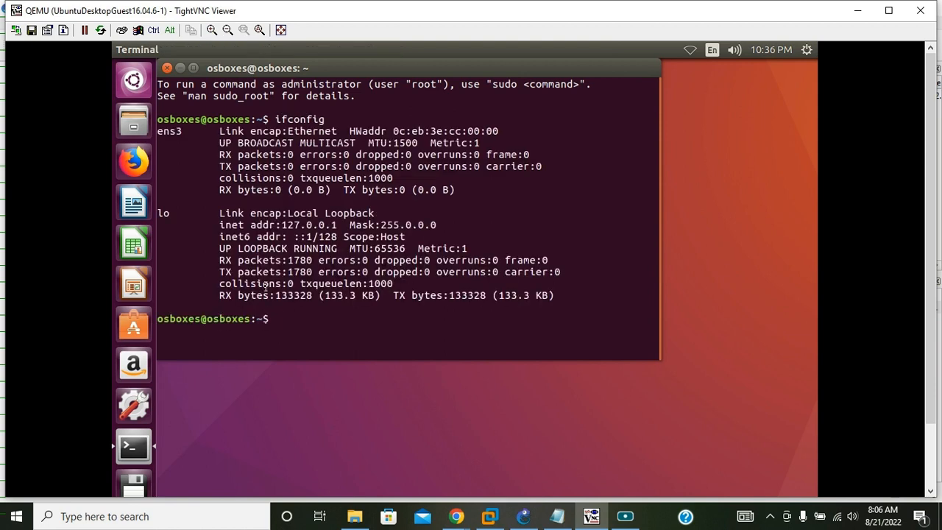
drag(544, 295, 156, 130)
click(189, 130)
drag(220, 131, 457, 190)
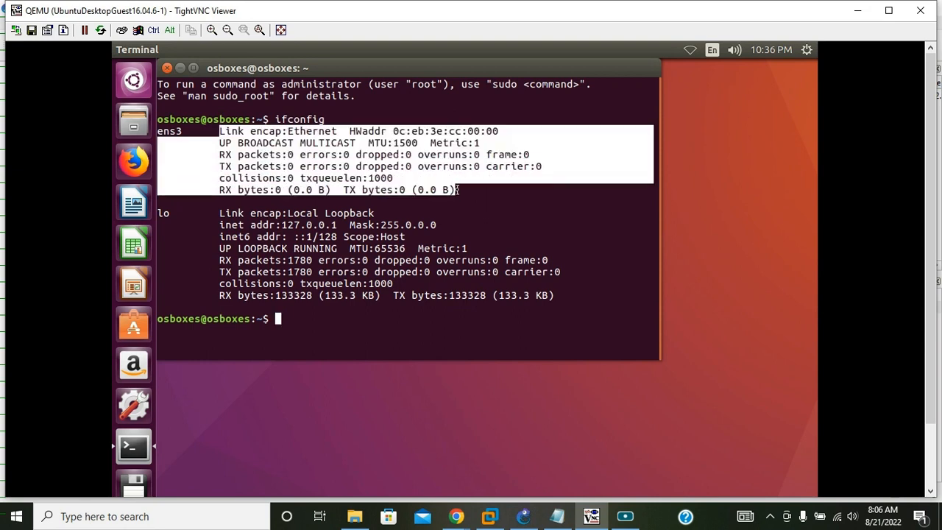
Test the guest's internet connectivity by running ping google.com, and examine the reply.
click(373, 341)
text(ping google.com)
key(Return)
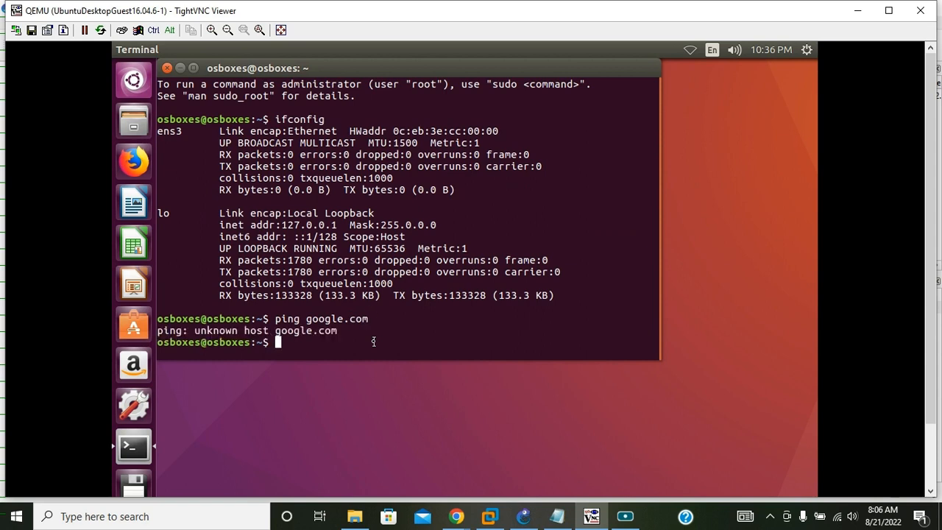
drag(344, 334, 164, 323)
click(323, 334)
Switch back to GNS3 and add an Ethernet switch on the GNS3 VM server, level with and beside the Ubuntu node.
click(498, 521)
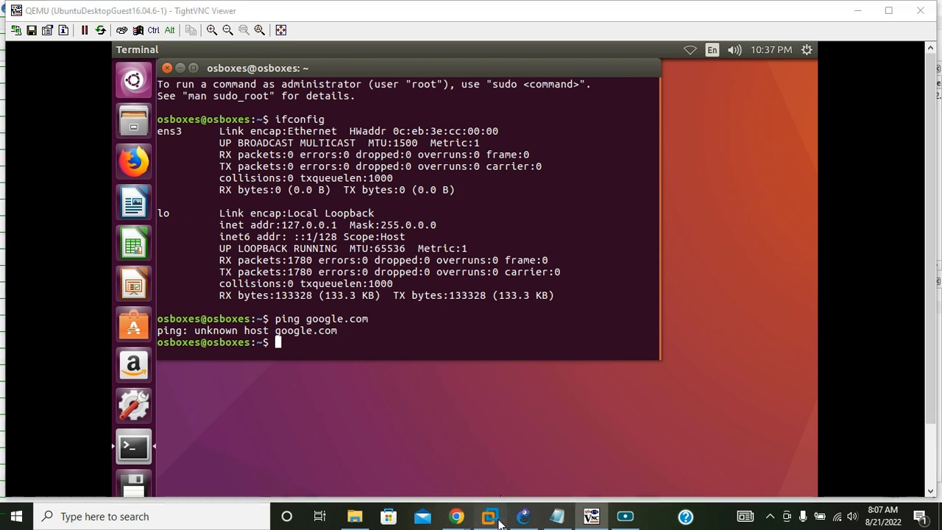
click(525, 518)
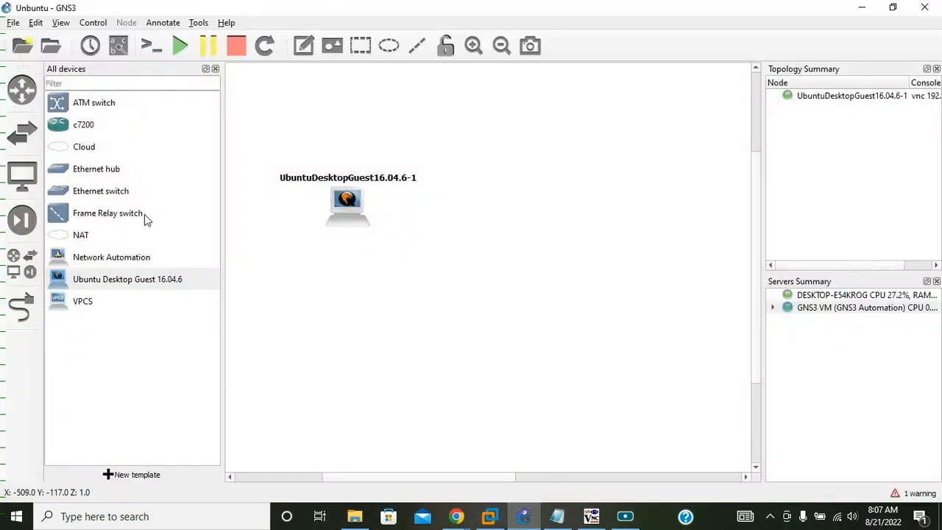
drag(101, 193, 374, 224)
click(453, 257)
click(456, 274)
click(456, 279)
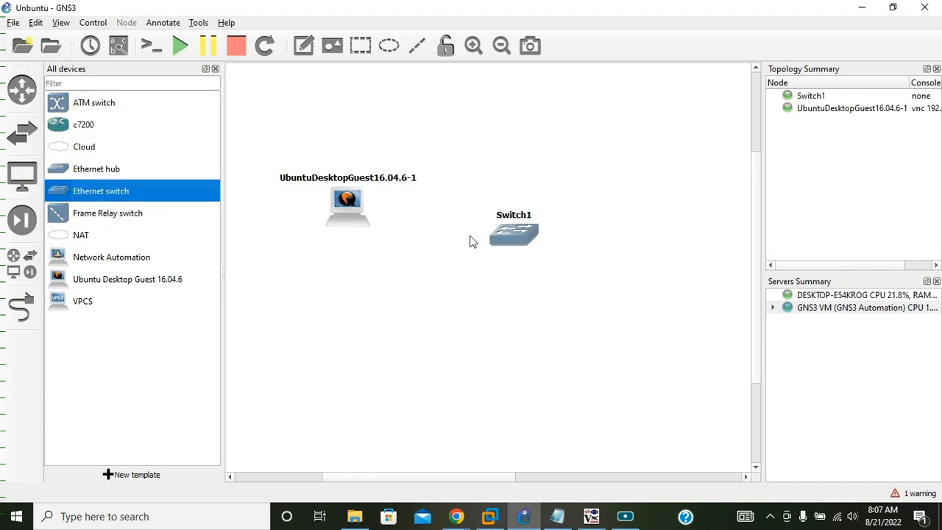
drag(518, 240, 522, 217)
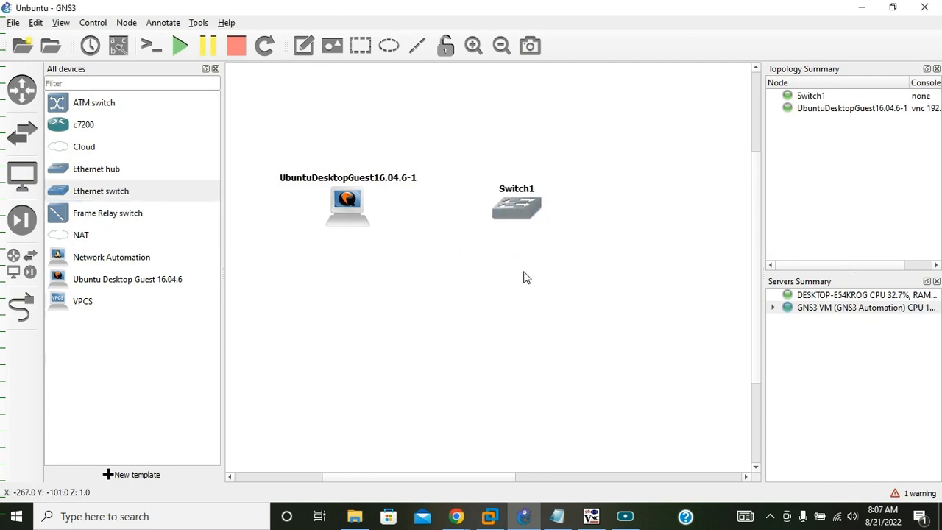
Link the Ubuntu node's eth0 interface to Switch1, then leave link mode.
click(19, 309)
click(346, 208)
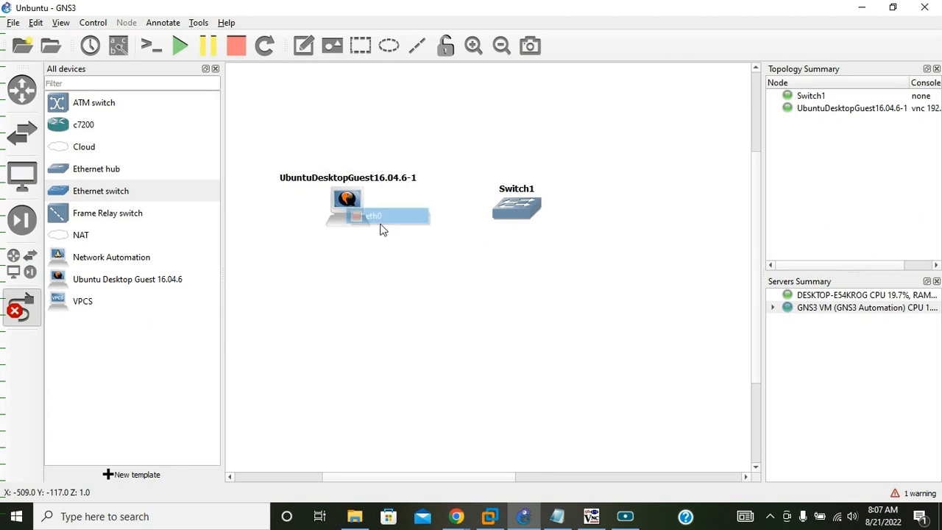
click(386, 219)
click(502, 211)
click(515, 216)
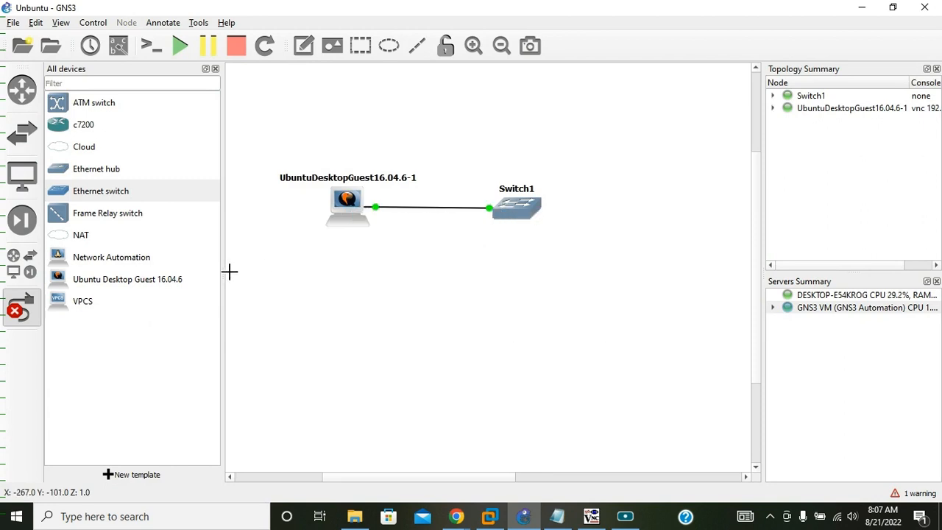
click(19, 309)
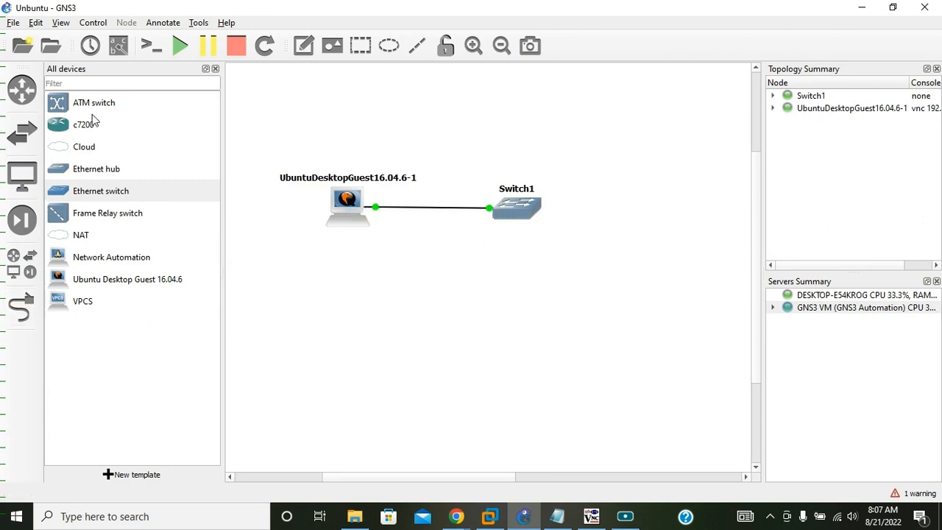
Add a NAT node on the GNS3 VM (GNS3 Automation) server and place it directly below Switch1.
click(91, 239)
drag(89, 237, 528, 301)
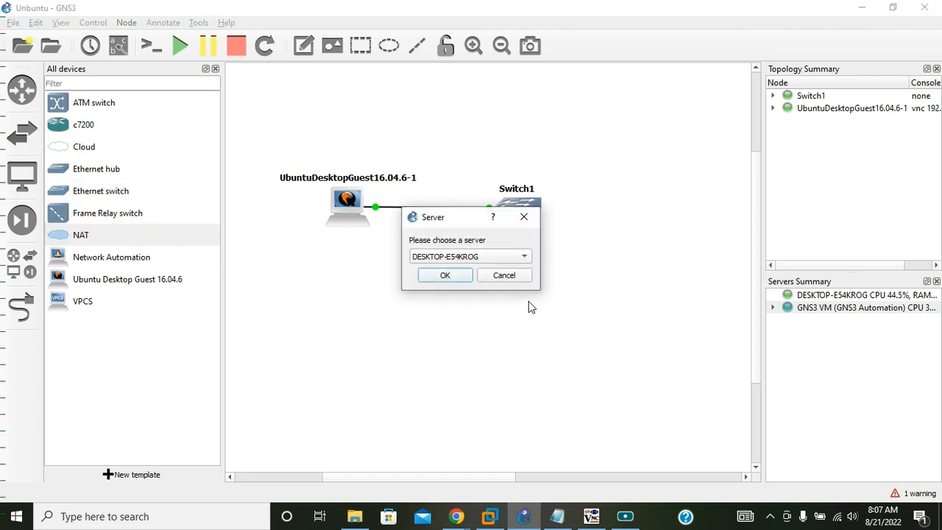
click(471, 260)
click(471, 274)
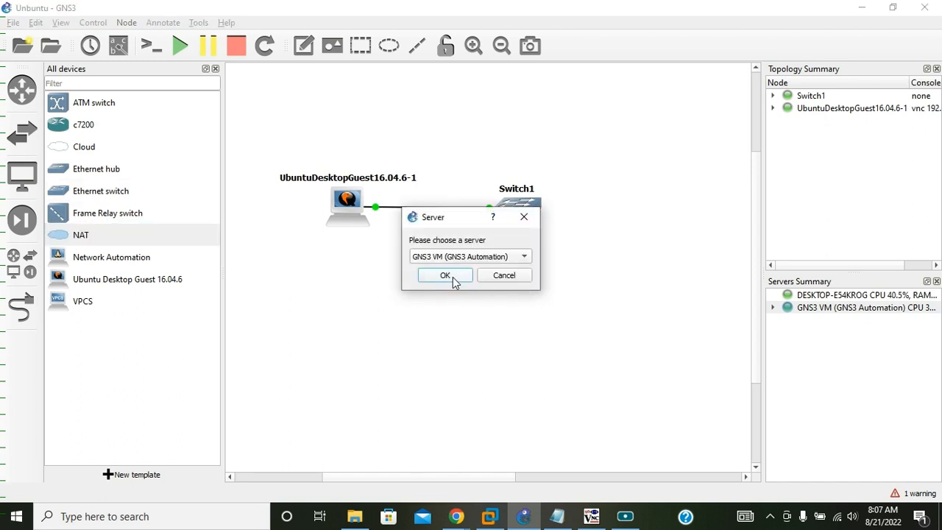
click(453, 279)
drag(611, 328, 541, 345)
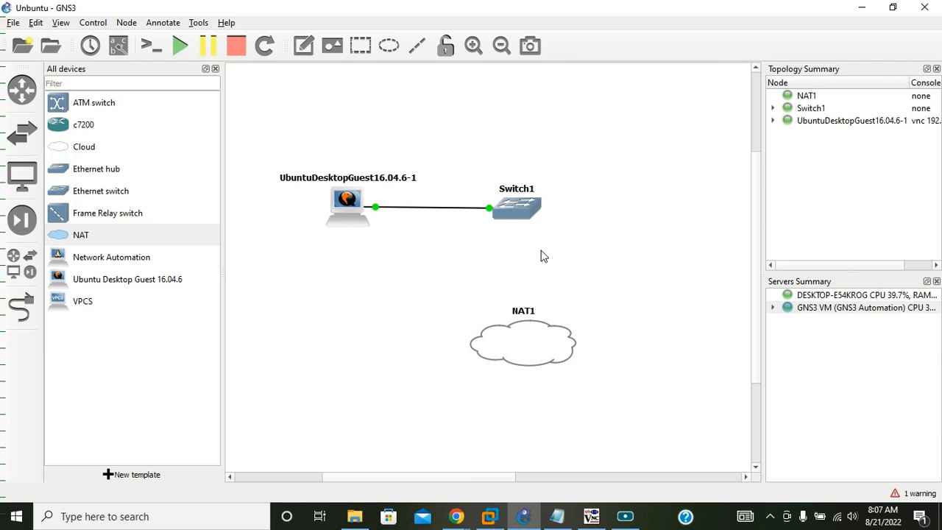
drag(519, 342, 516, 342)
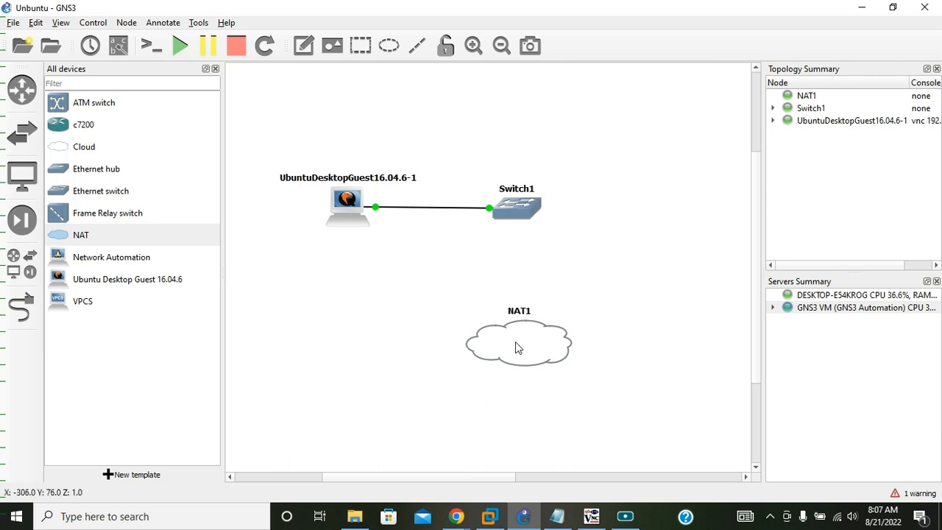
Link a free port on Switch1 to the nat0 interface of NAT1 and leave link mode.
click(20, 308)
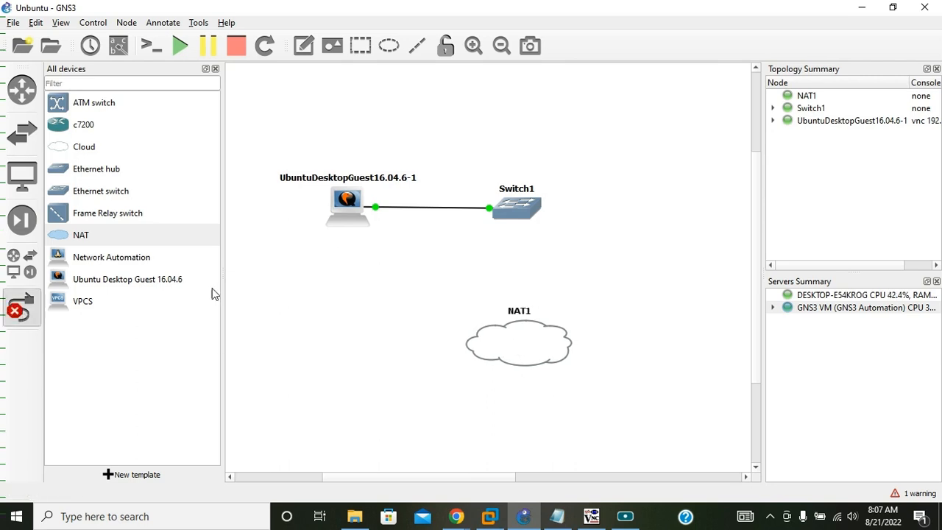
click(529, 215)
click(552, 240)
click(525, 348)
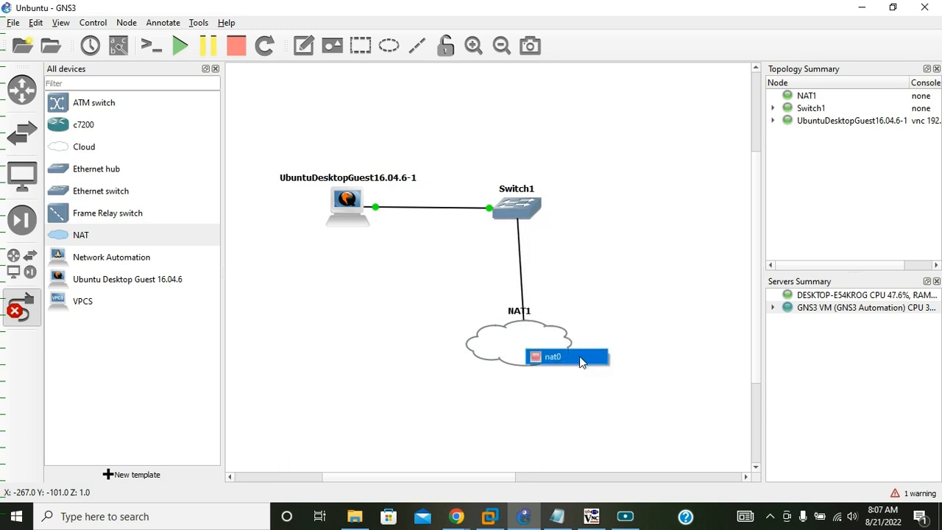
click(544, 353)
click(21, 307)
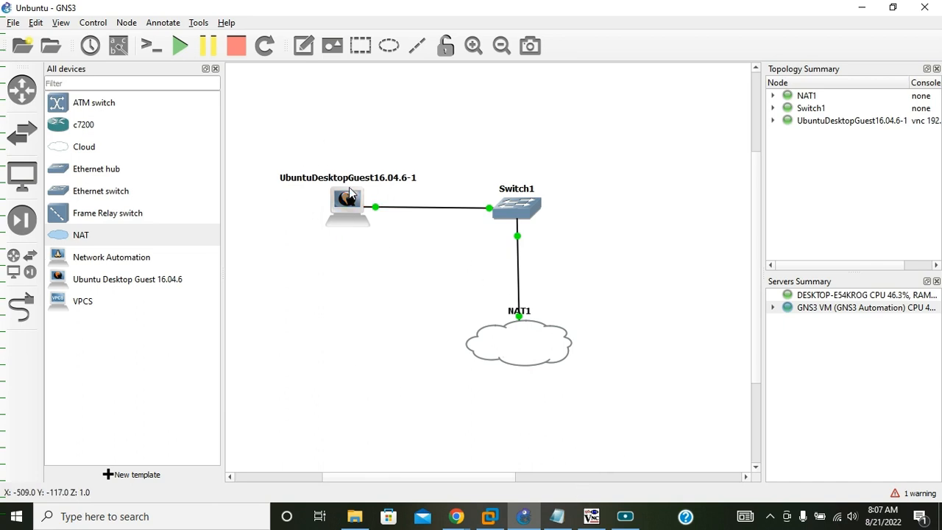
Stop all devices in the topology, then start the Ubuntu desktop guest node again.
click(236, 46)
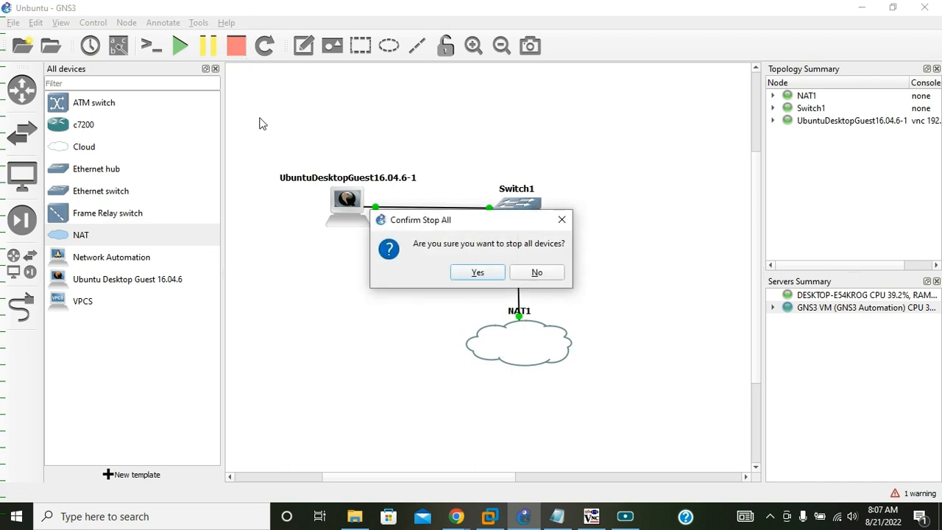
click(476, 274)
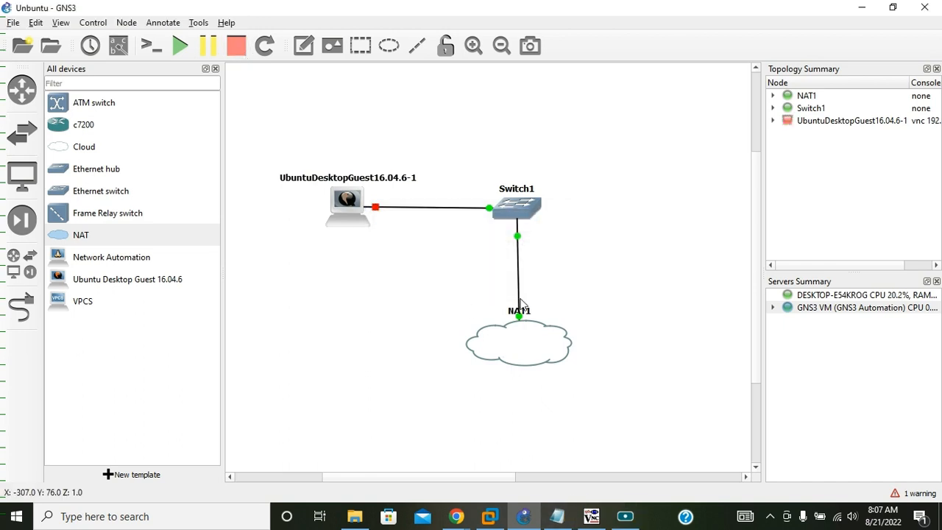
right_click(354, 202)
click(395, 240)
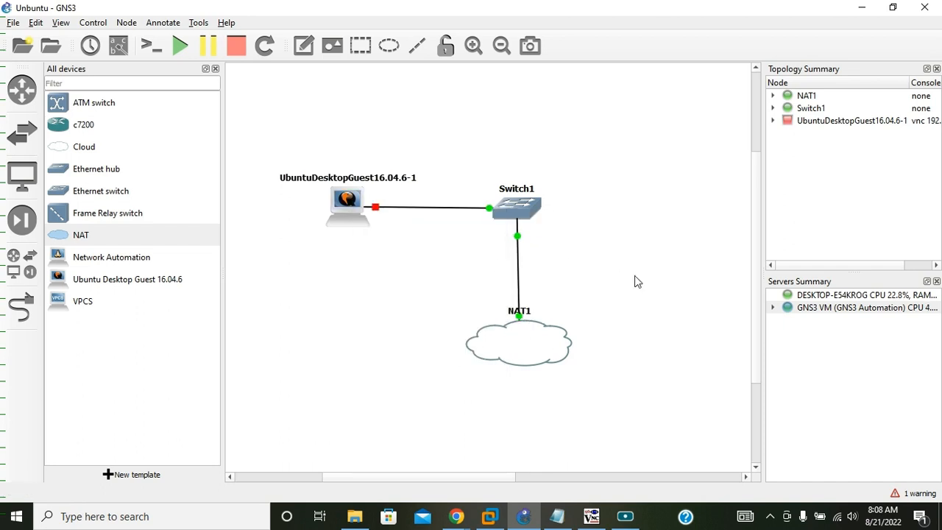
Dismiss the closed TightVNC session and open a new maximized console for the Ubuntu node.
click(591, 516)
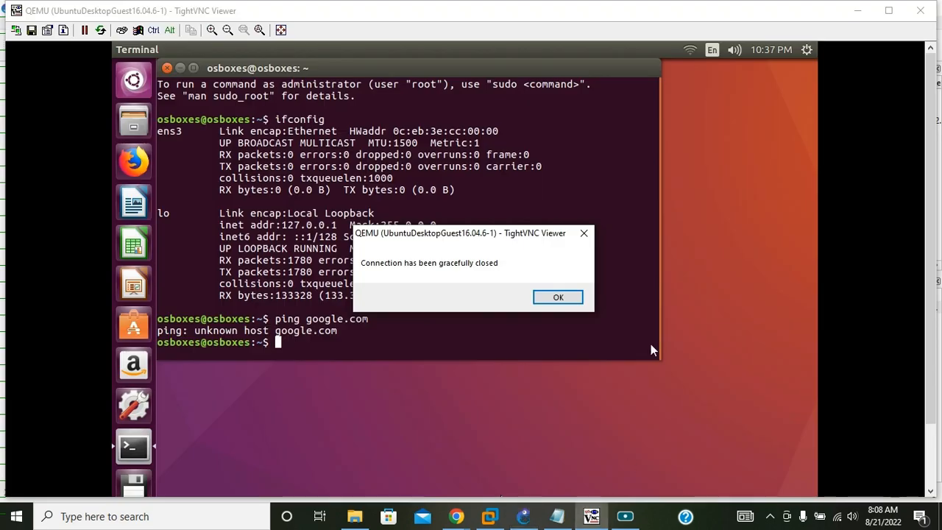
click(581, 294)
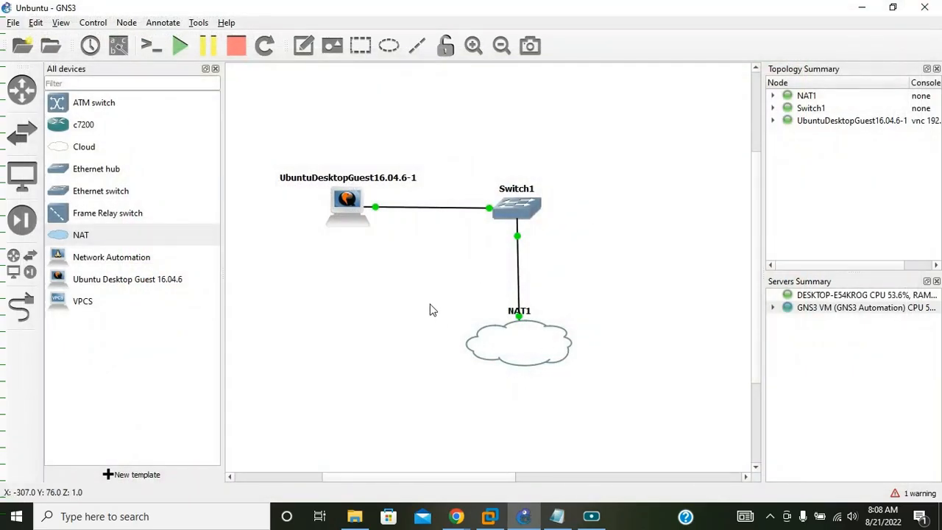
right_click(347, 197)
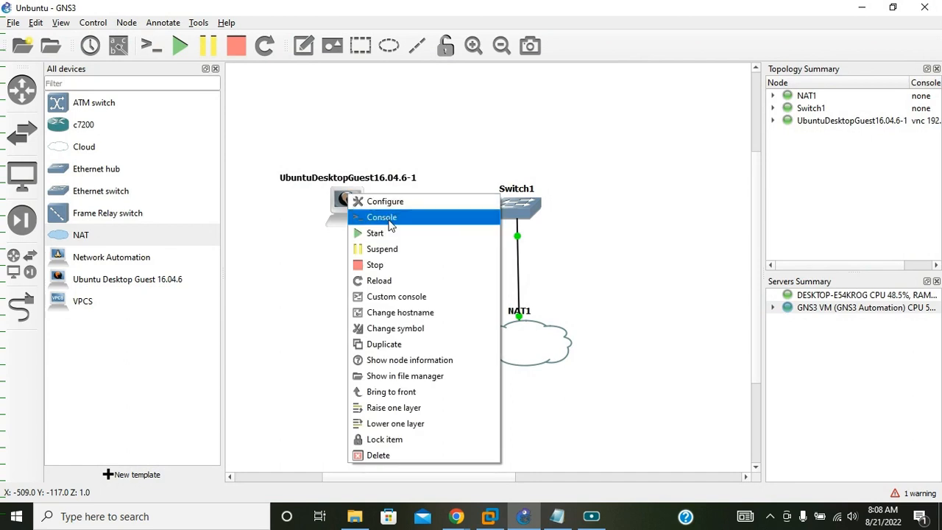
click(390, 225)
click(641, 72)
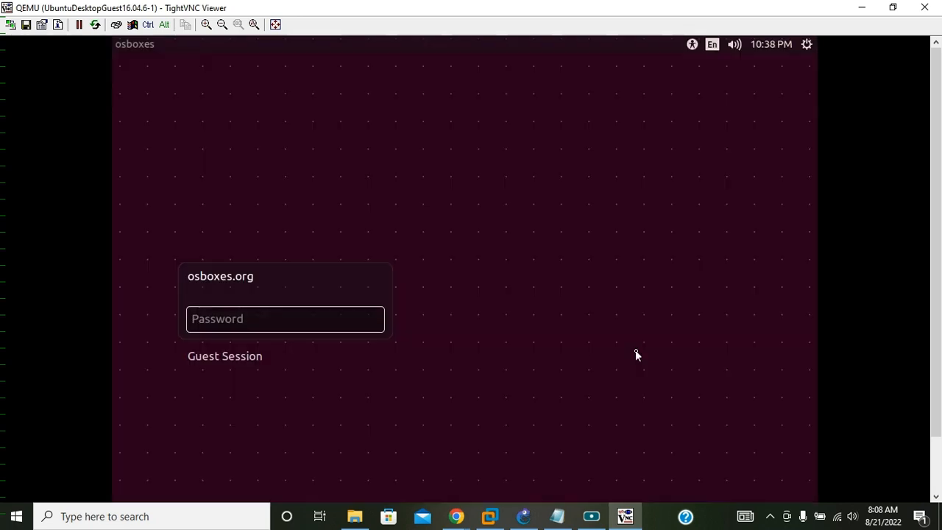
Log in to the Ubuntu guest with the account password.
text(os)
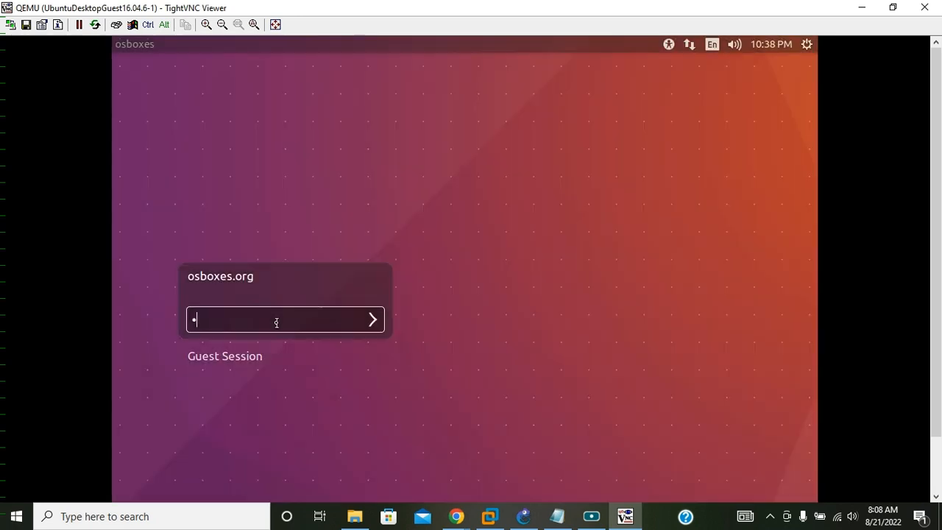
text(boxes.org)
key(Return)
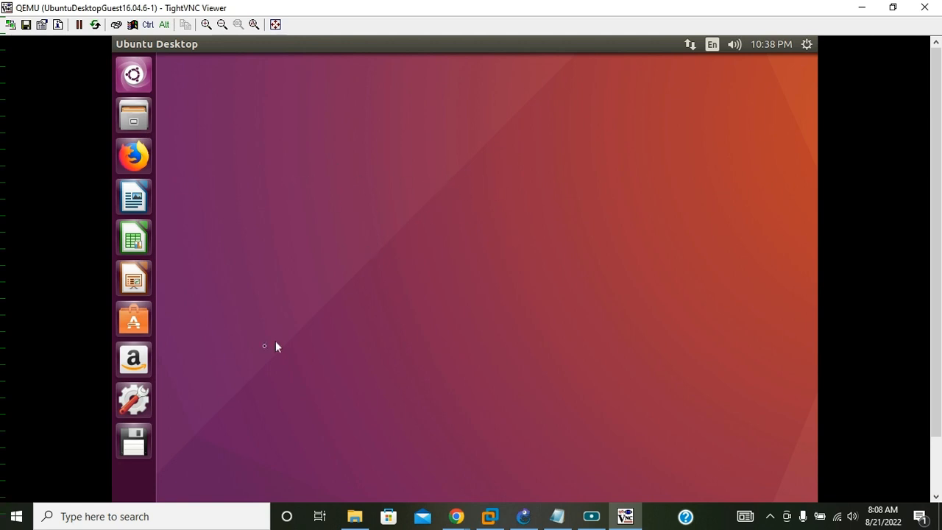
Open a terminal from the Ubuntu desktop and move its window toward the middle of the desktop.
right_click(466, 220)
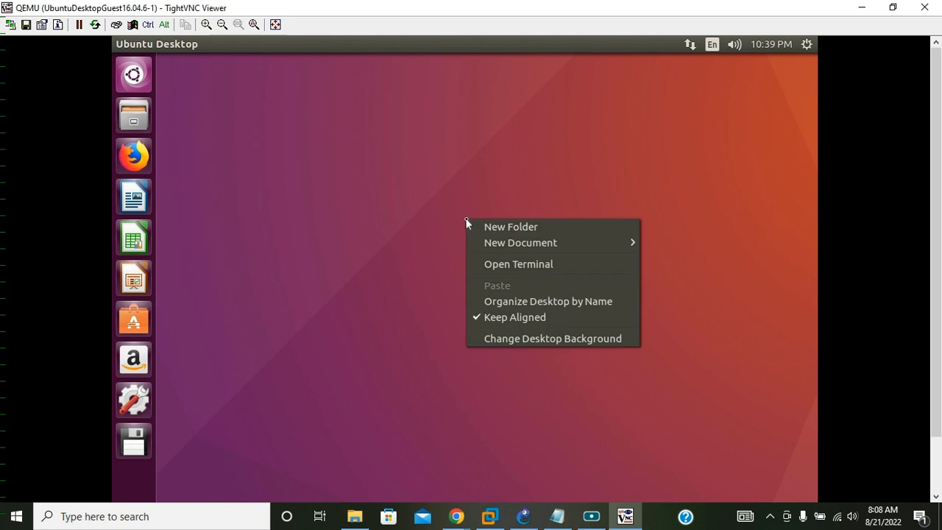
click(514, 268)
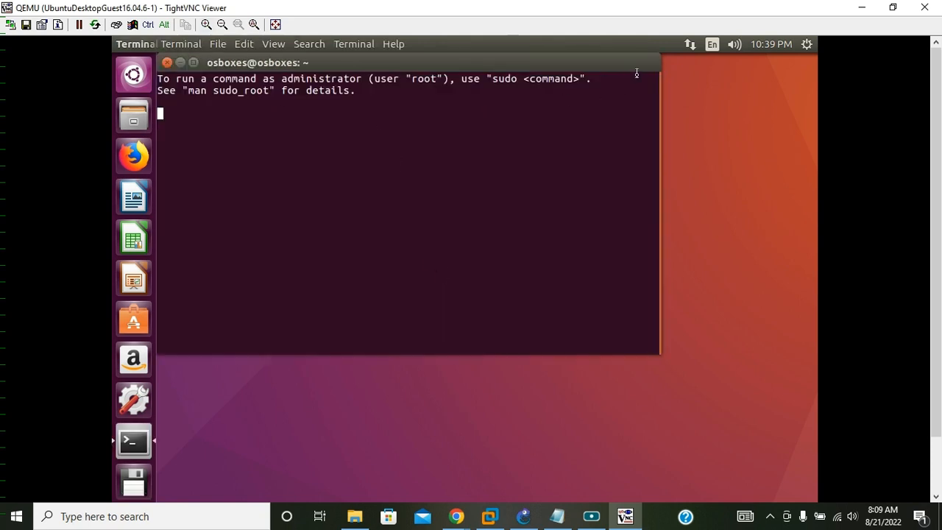
drag(506, 62, 566, 128)
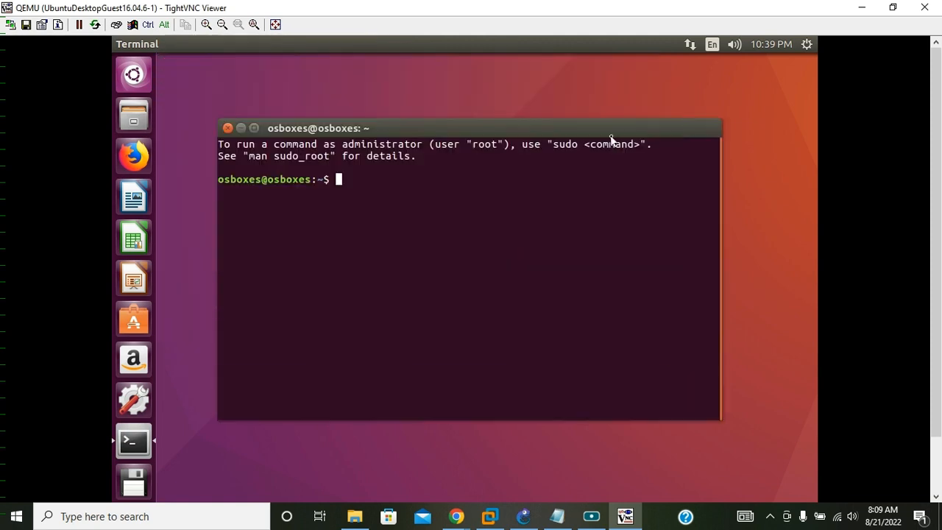
Run ifconfig in the terminal and highlight the IPv4 address of the ens3 interface.
text(ifconfig)
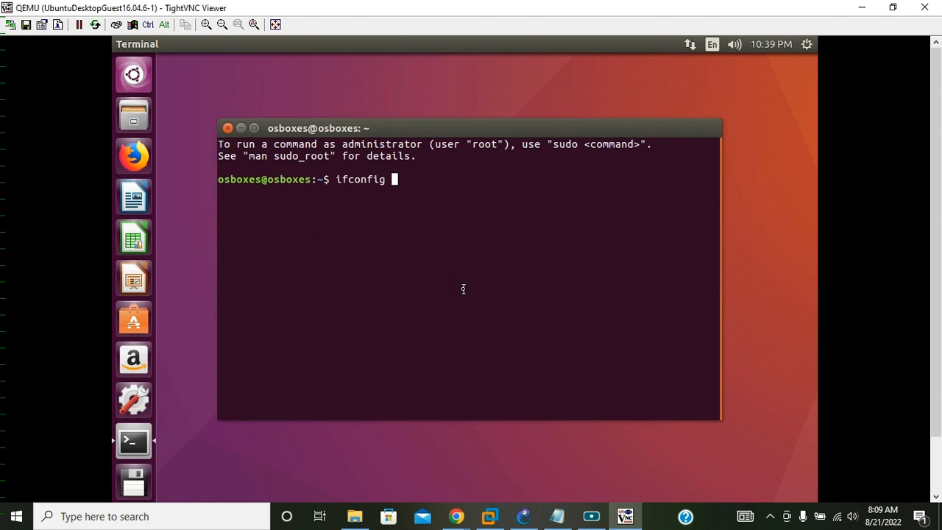
key(Return)
drag(440, 202, 340, 203)
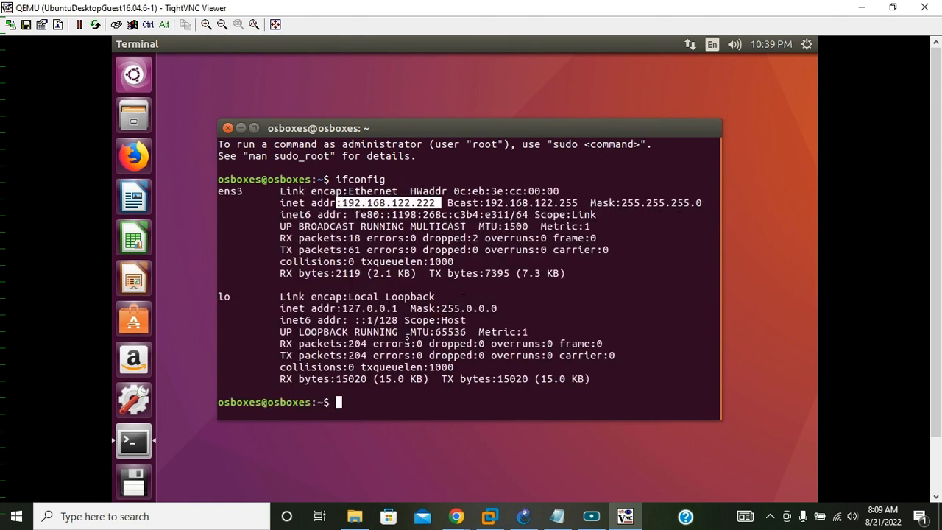
Test internet connectivity by pinging google.com, and stop the ping after several replies.
text(ping googl)
text(e.com)
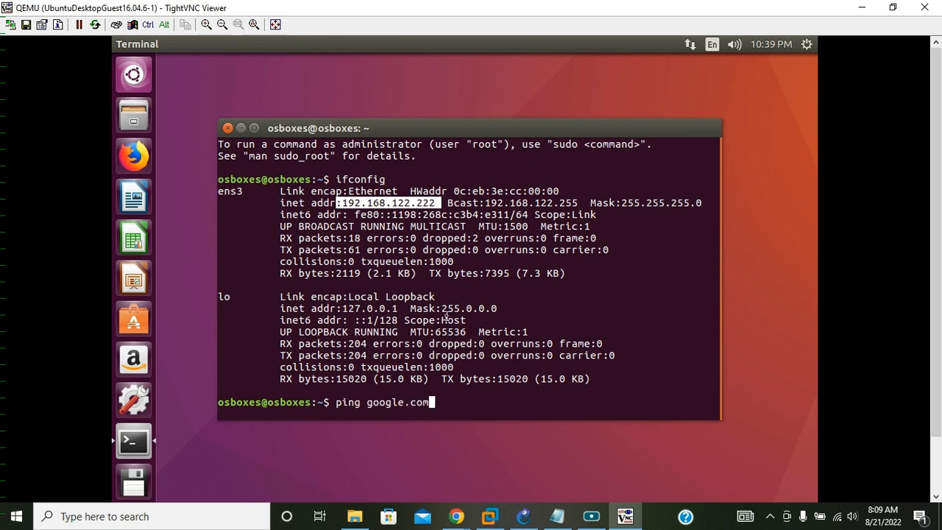
key(Return)
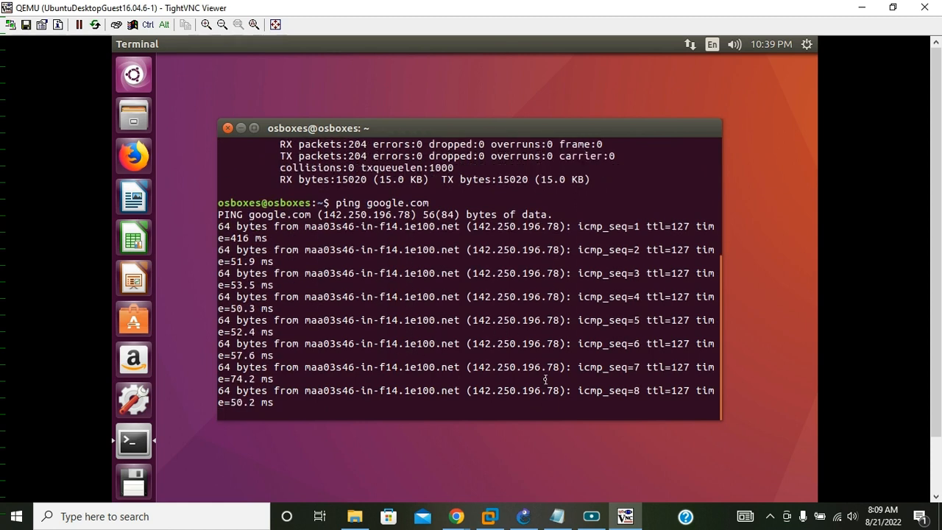
key(ctrl+c)
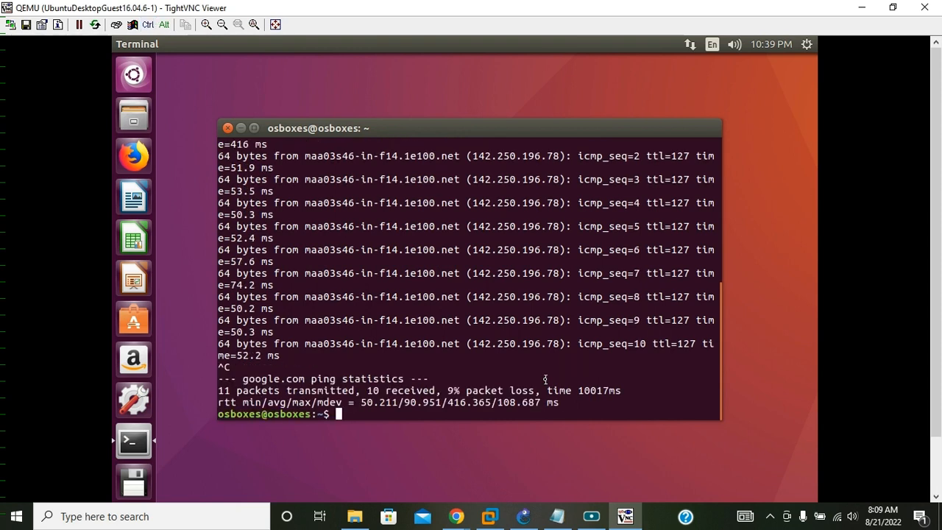